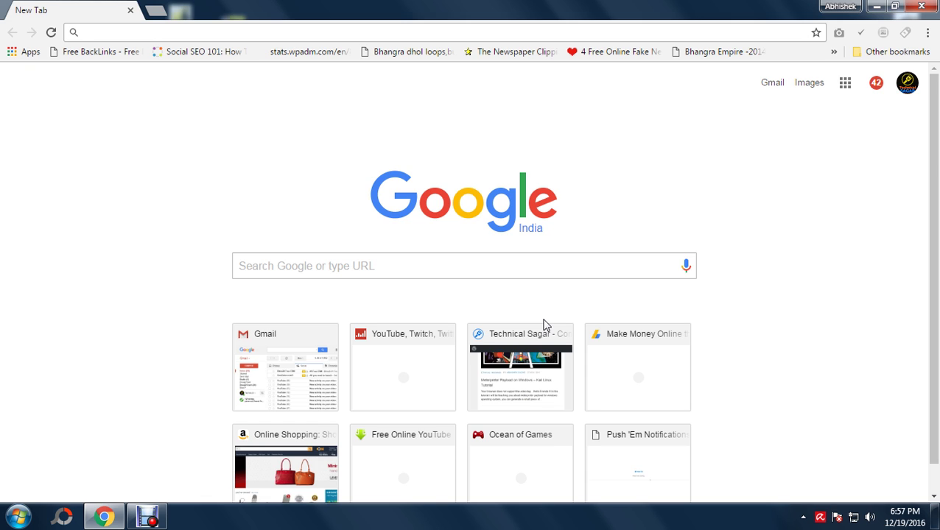
{"action": "type", "text": "no"}
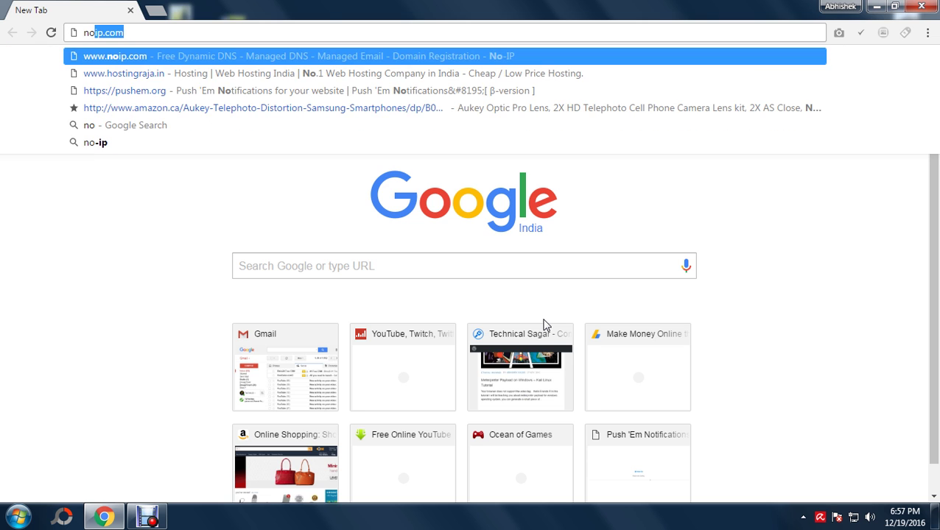
{"action": "key", "text": "Return"}
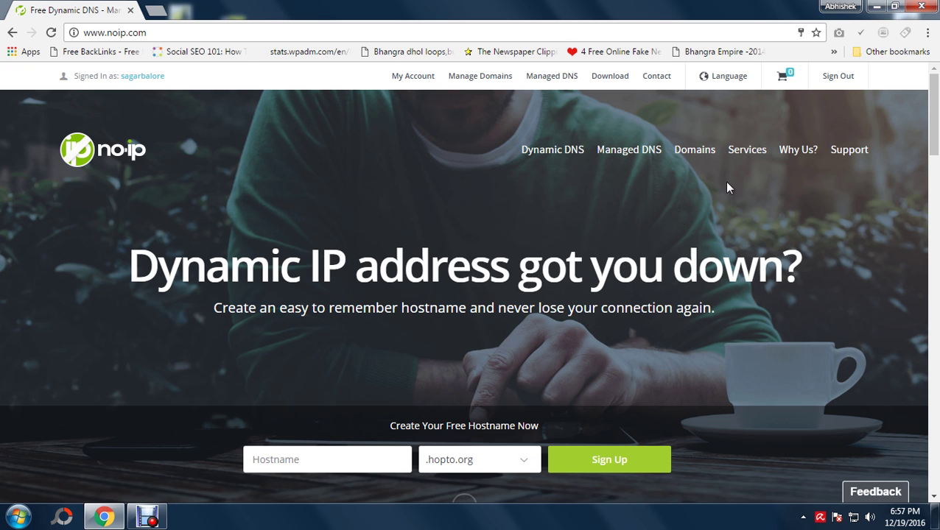
{"action": "left_click", "coordinate": [423, 82]}
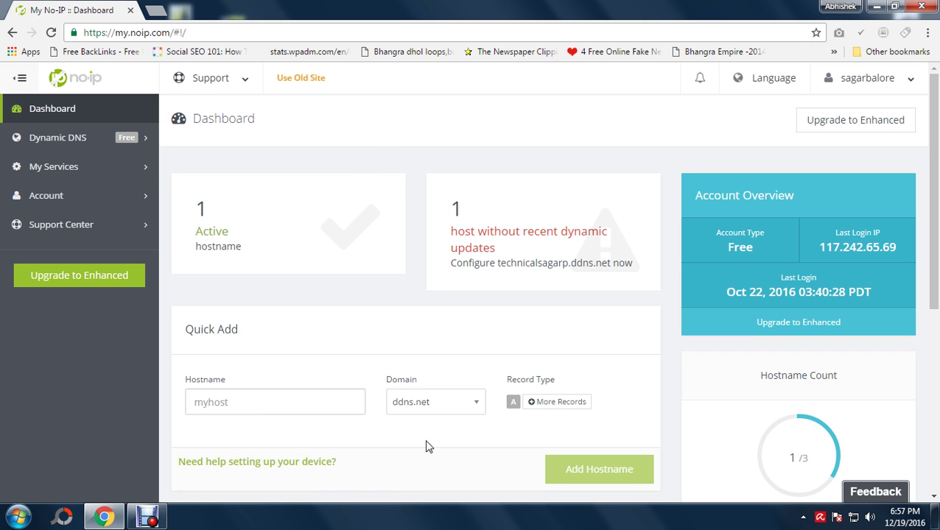
Delete the existing technicalsagarp.ddns.net host from the account's active hostnames and confirm the deletion.
{"action": "scroll", "coordinate": [426, 445], "scroll_direction": "down", "scroll_amount": 3}
{"action": "scroll", "coordinate": [417, 422], "scroll_direction": "up", "scroll_amount": 3}
{"action": "left_click", "coordinate": [205, 236]}
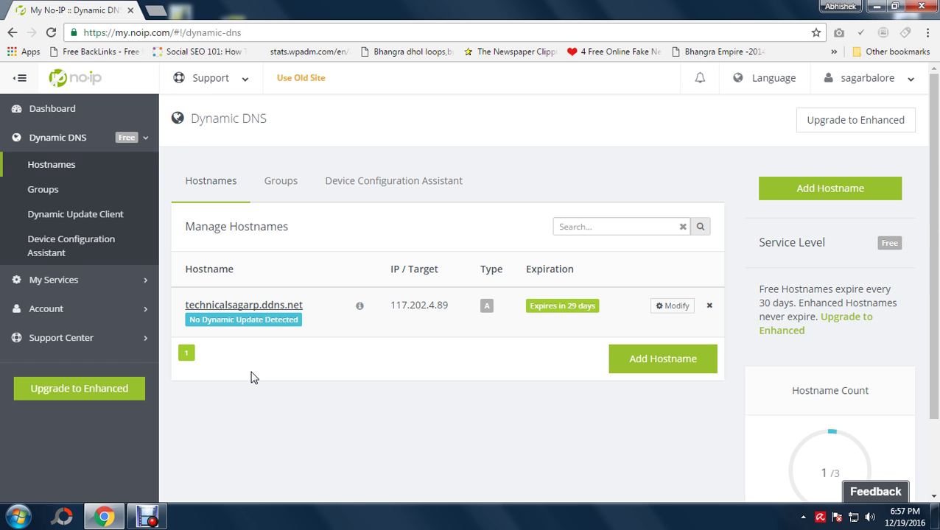
{"action": "left_click", "coordinate": [709, 309]}
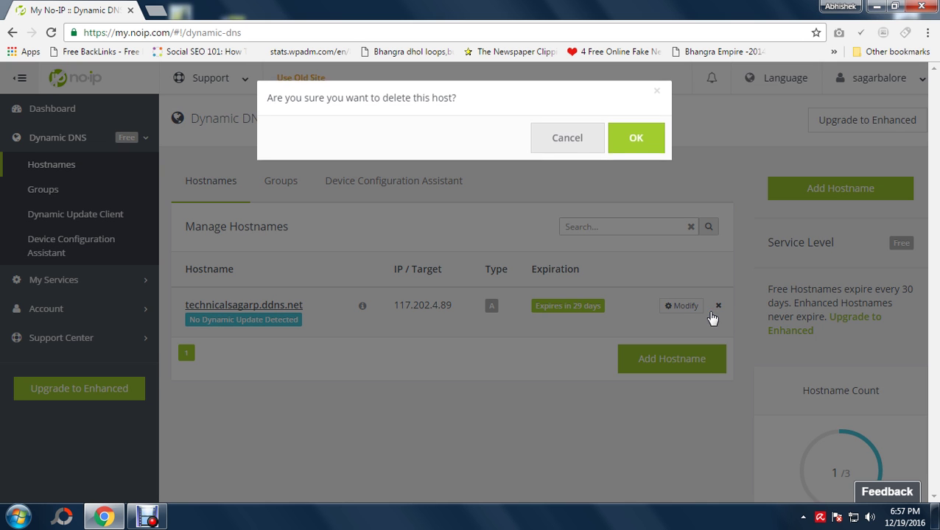
{"action": "left_click", "coordinate": [628, 151]}
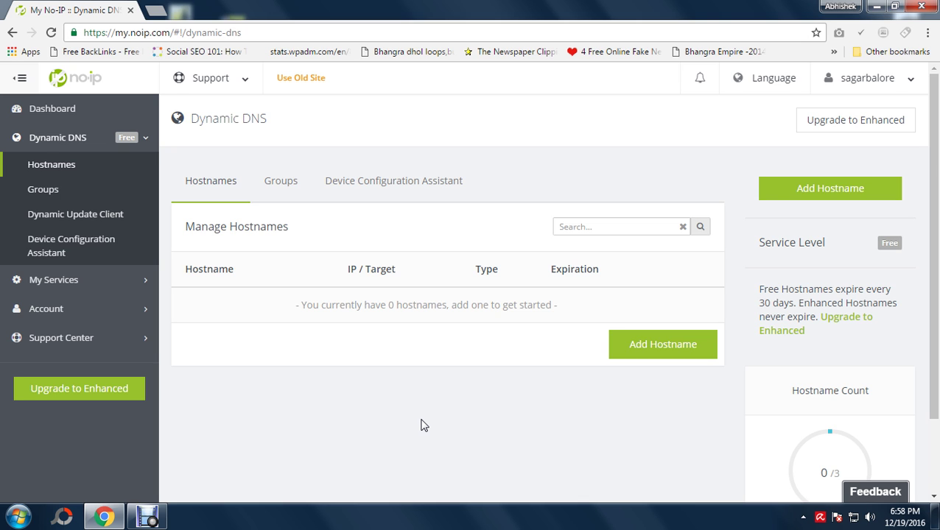
Start adding a new hostname named sagartechnical, keeping ddns.net as its domain.
{"action": "left_click", "coordinate": [655, 346]}
{"action": "left_click", "coordinate": [265, 182]}
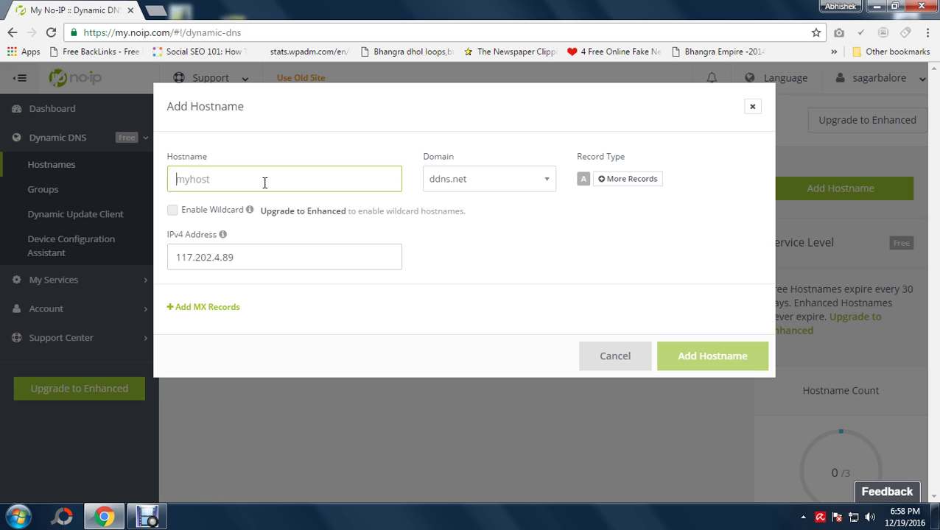
{"action": "type", "text": "sagar"}
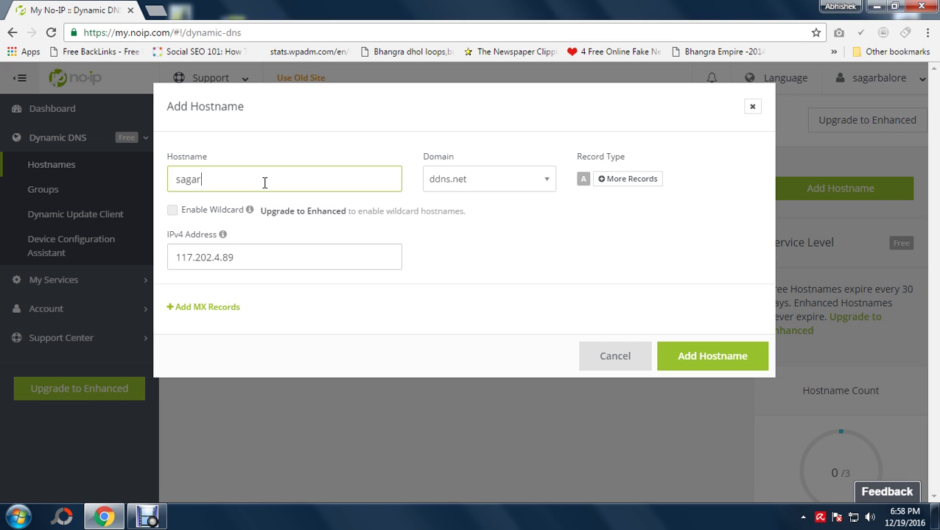
{"action": "type", "text": "technical"}
{"action": "left_click", "coordinate": [457, 192]}
{"action": "left_click", "coordinate": [458, 185]}
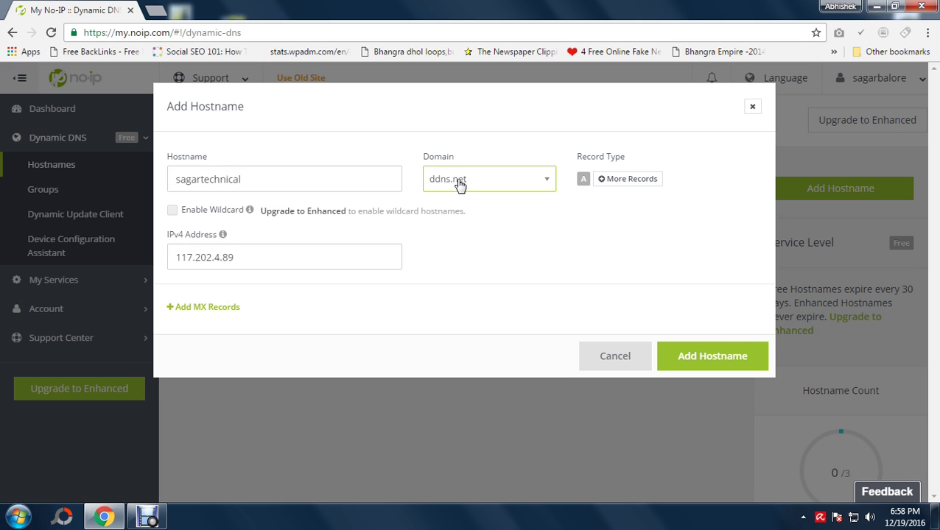
Search Google for "what is my ip" in a new tab and compare the public IP with the form's IPv4 address.
{"action": "left_click", "coordinate": [260, 256]}
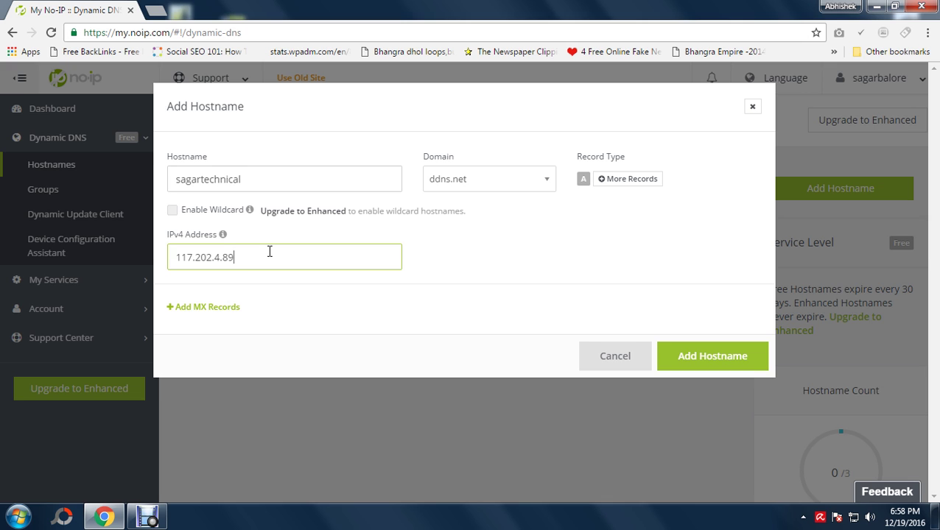
{"action": "left_click_drag", "start_coordinate": [259, 257], "coordinate": [166, 258]}
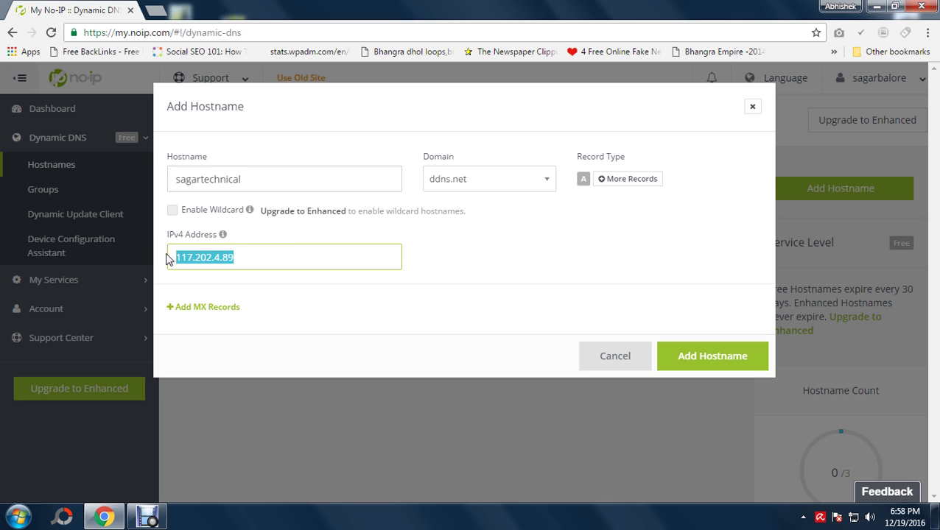
{"action": "left_click", "coordinate": [248, 260]}
{"action": "left_click", "coordinate": [164, 13]}
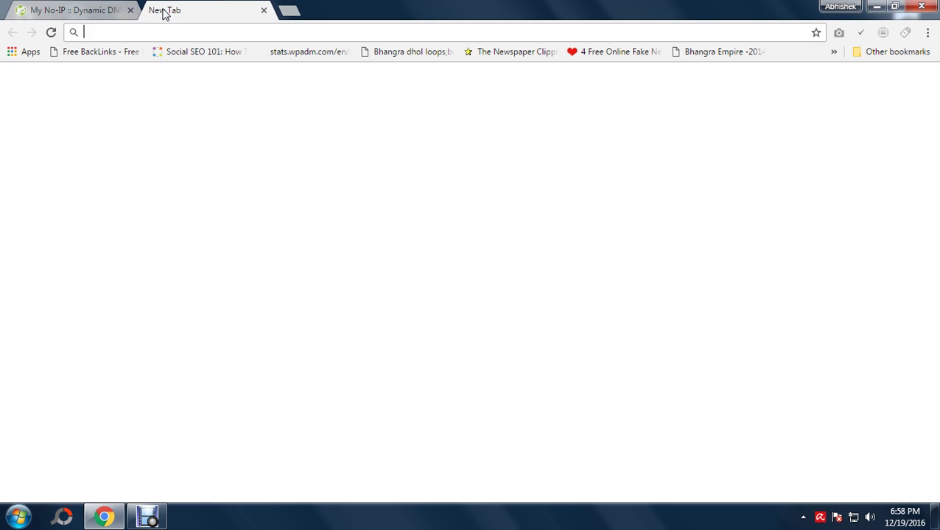
{"action": "type", "text": "what is "}
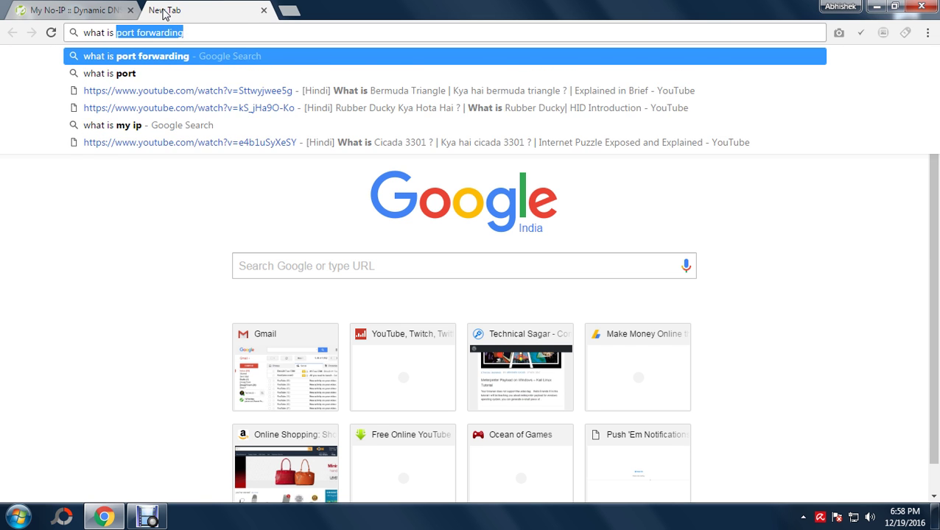
{"action": "type", "text": "my ip"}
{"action": "key", "text": "Return"}
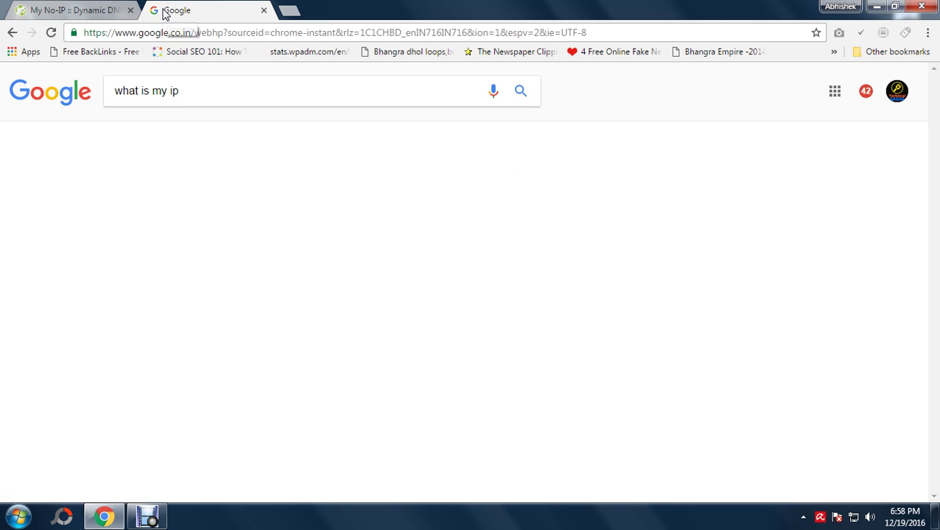
{"action": "left_click_drag", "start_coordinate": [214, 205], "coordinate": [123, 205]}
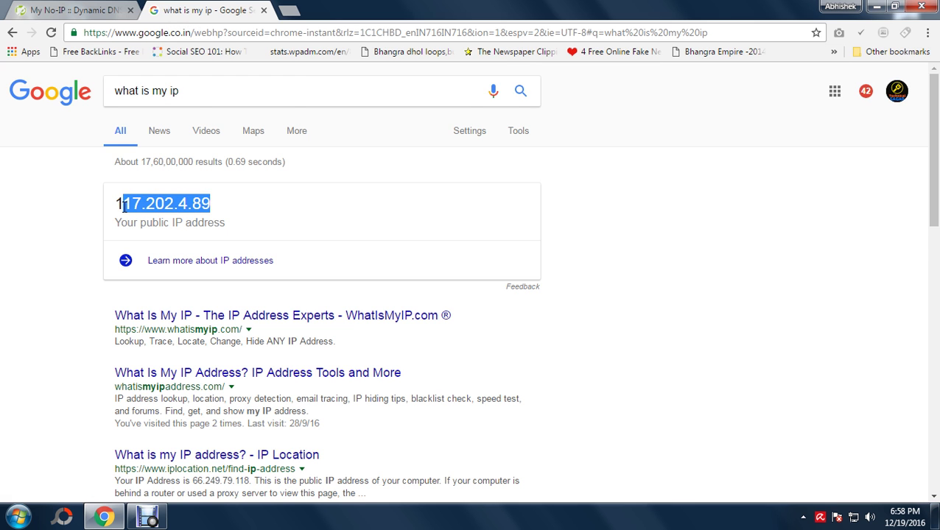
{"action": "left_click", "coordinate": [88, 8]}
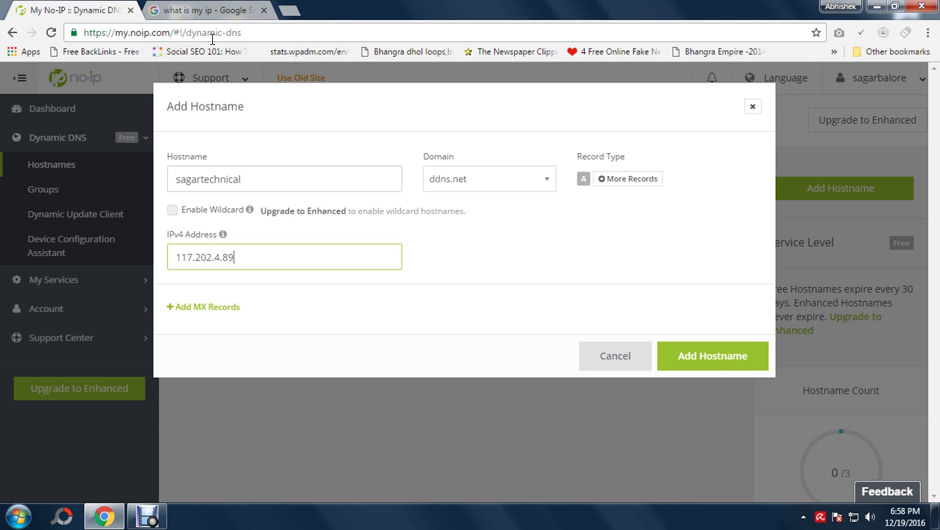
{"action": "left_click", "coordinate": [209, 9]}
{"action": "left_click", "coordinate": [189, 186]}
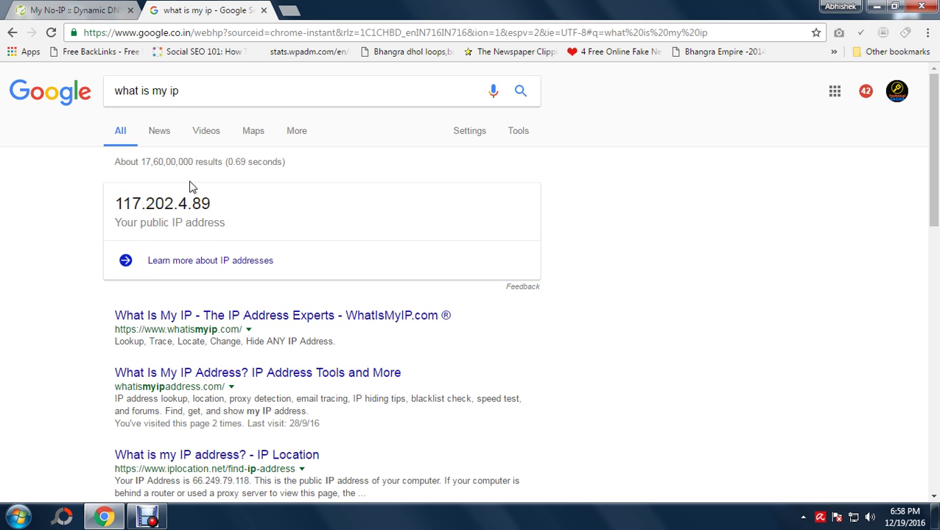
{"action": "left_click", "coordinate": [88, 8]}
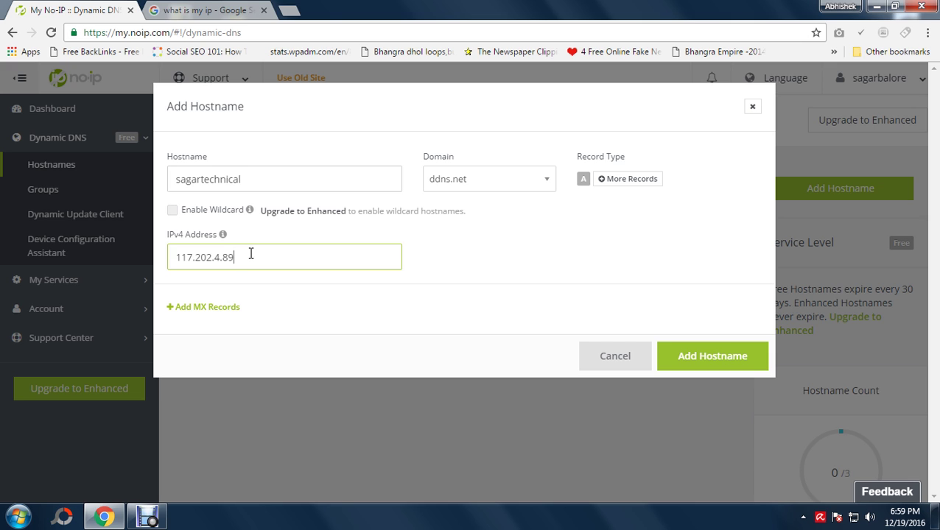
{"action": "left_click_drag", "start_coordinate": [238, 257], "coordinate": [173, 257]}
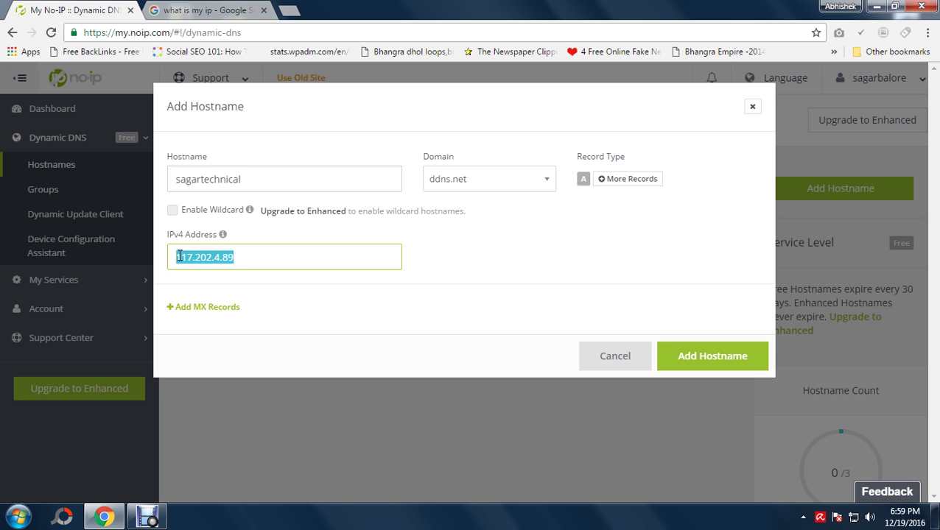
{"action": "left_click", "coordinate": [249, 258]}
{"action": "left_click_drag", "start_coordinate": [250, 258], "coordinate": [174, 257]}
{"action": "left_click", "coordinate": [203, 258]}
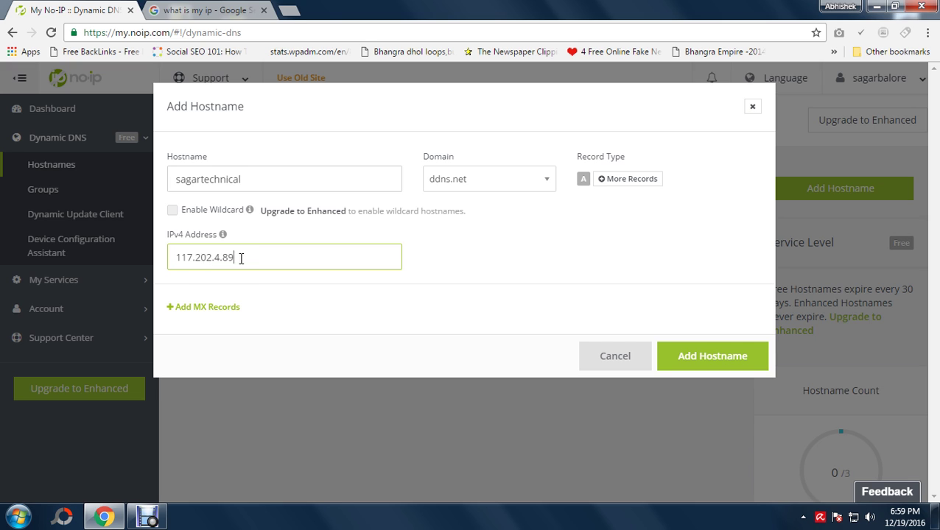
{"action": "left_click_drag", "start_coordinate": [240, 258], "coordinate": [175, 253]}
{"action": "left_click", "coordinate": [196, 261]}
Submit the new sagartechnical hostname and check its IP target in the hostnames list.
{"action": "left_click", "coordinate": [240, 259]}
{"action": "left_click", "coordinate": [560, 362]}
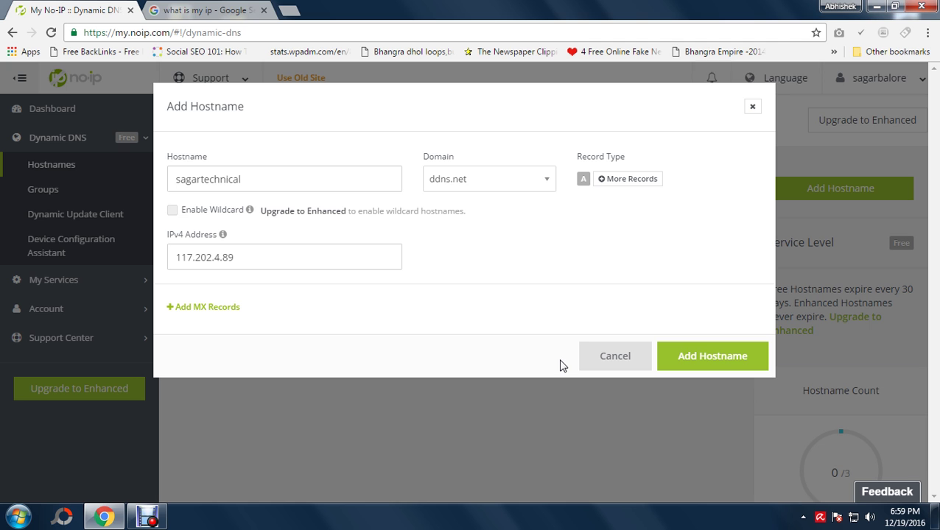
{"action": "left_click", "coordinate": [715, 364]}
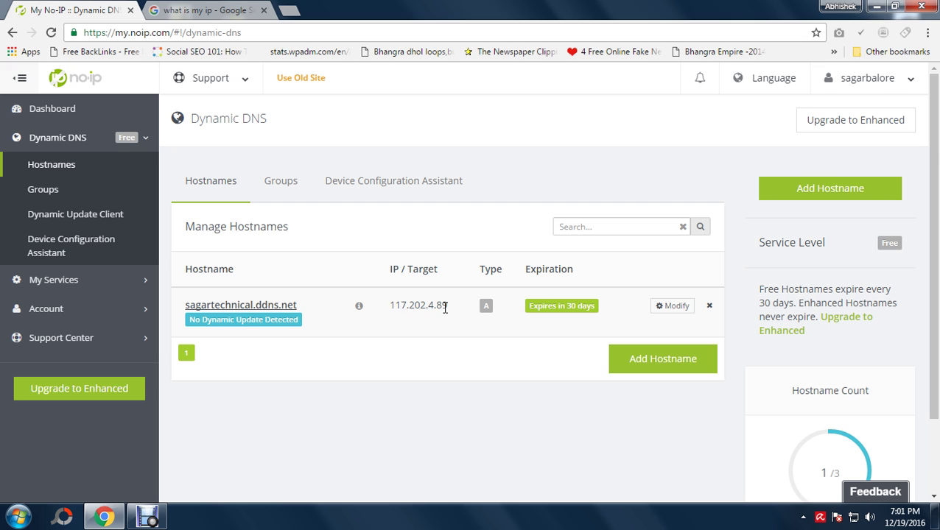
{"action": "left_click_drag", "start_coordinate": [446, 307], "coordinate": [371, 314]}
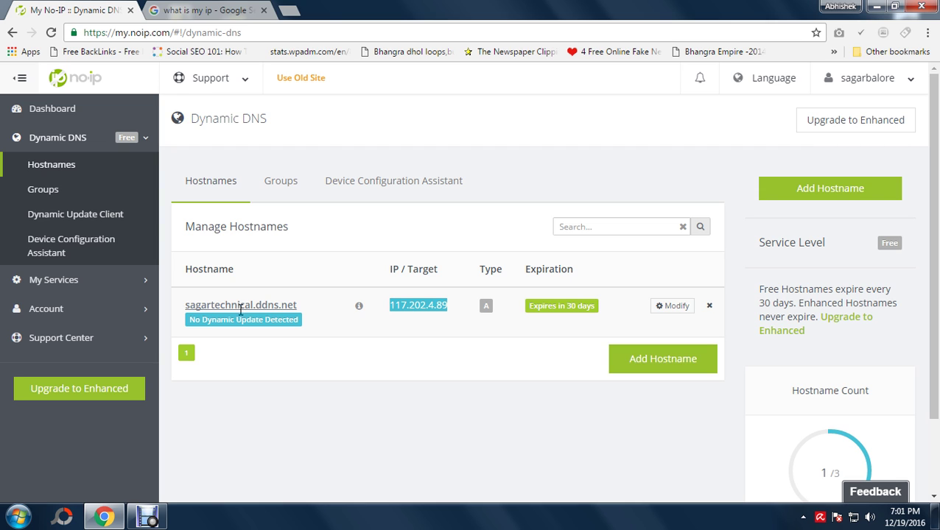
{"action": "left_click", "coordinate": [405, 300]}
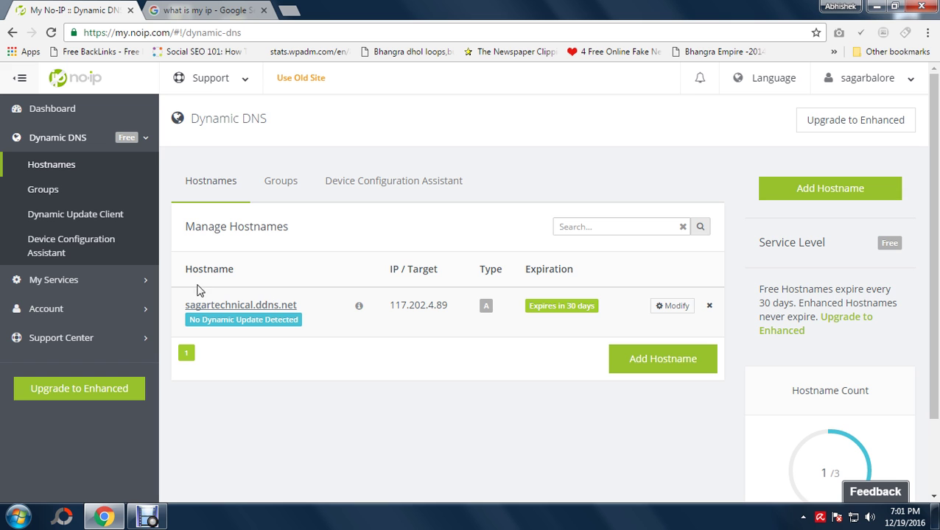
Download the Dynamic Update Client for Windows and run the downloaded DUCSetup installer.
{"action": "left_click", "coordinate": [63, 226]}
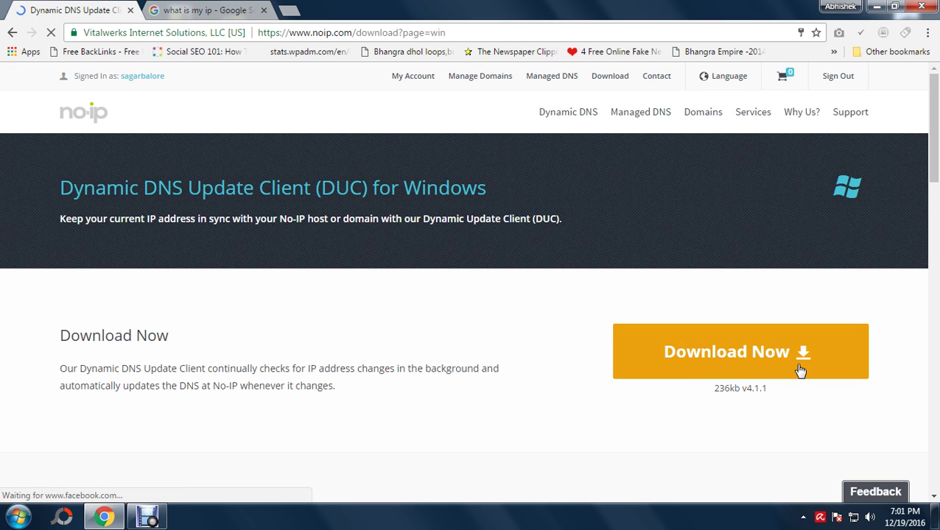
{"action": "left_click", "coordinate": [738, 361]}
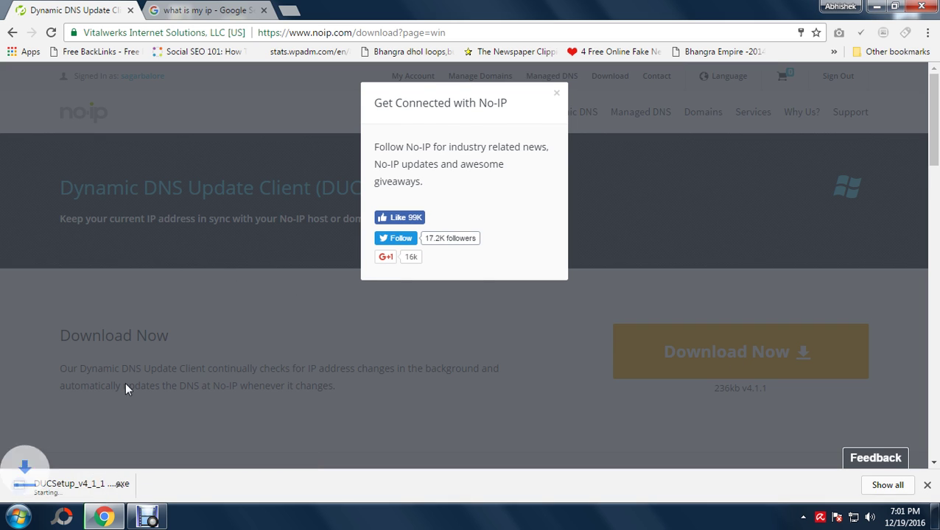
{"action": "left_click", "coordinate": [87, 489]}
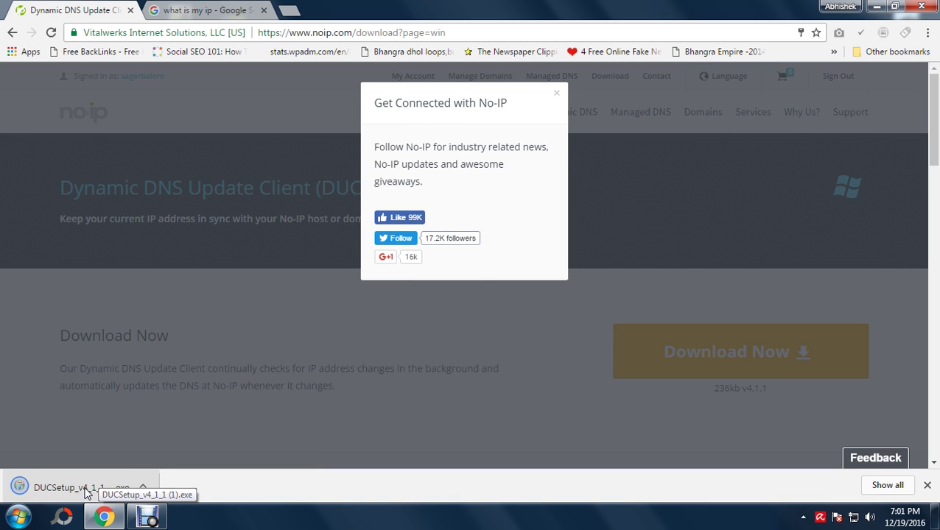
{"action": "left_click", "coordinate": [74, 490]}
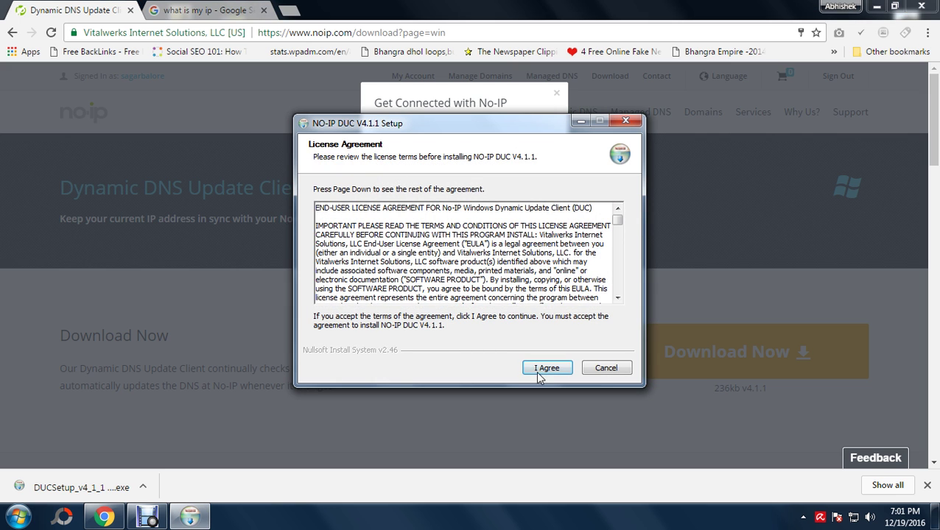
Accept the license, install NO-IP DUC V4.1.1, and finish the setup with Launch DUC enabled.
{"action": "left_click", "coordinate": [543, 371]}
{"action": "left_click", "coordinate": [546, 369]}
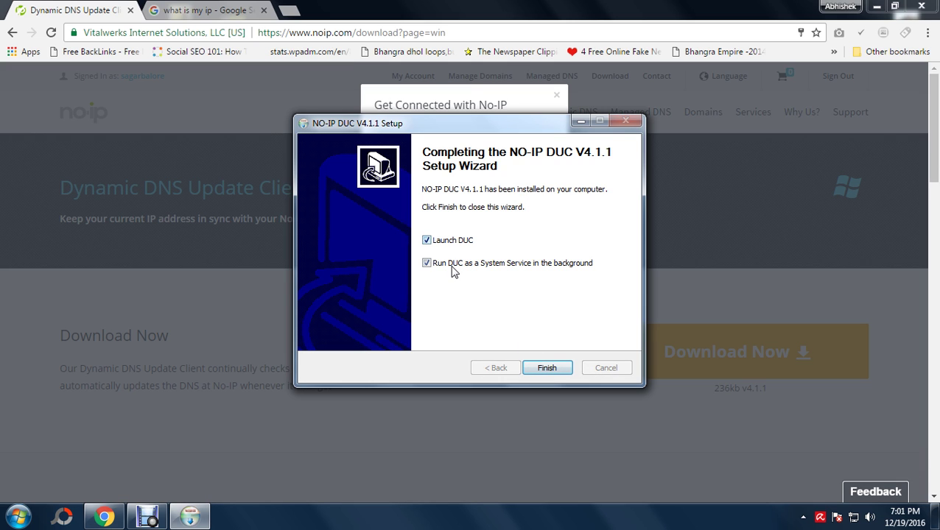
{"action": "left_click", "coordinate": [452, 268]}
{"action": "left_click", "coordinate": [427, 263]}
{"action": "left_click", "coordinate": [550, 370]}
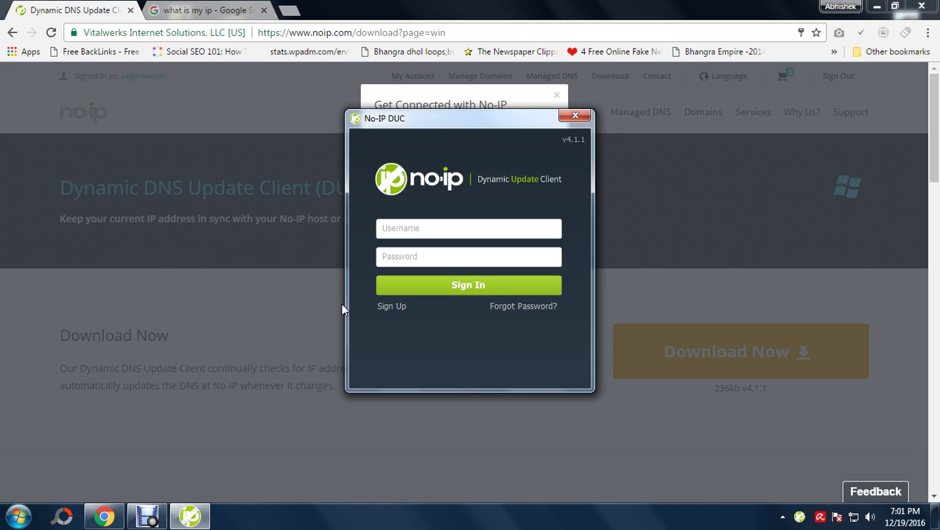
Move the No-IP DUC sign-in window lower and activate its username field for signing in.
{"action": "left_click_drag", "start_coordinate": [450, 120], "coordinate": [487, 185]}
{"action": "left_click", "coordinate": [466, 293]}
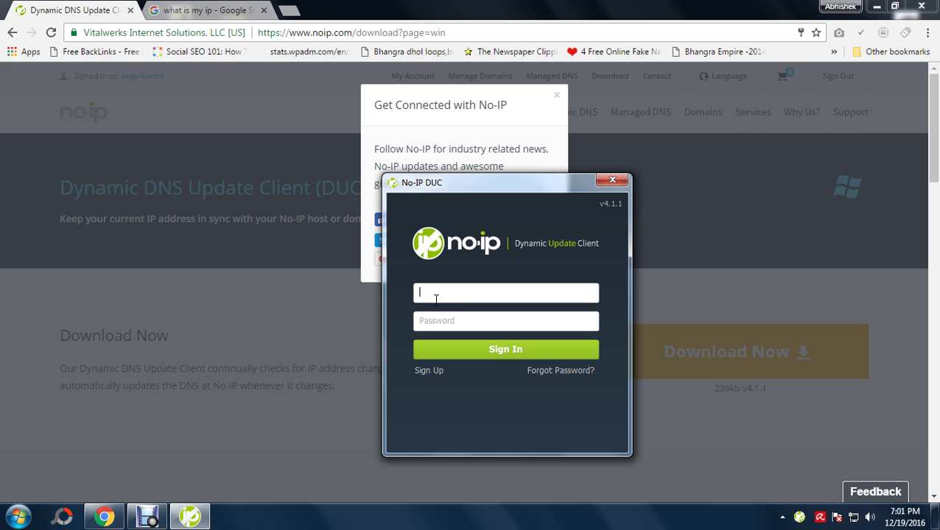
{"action": "left_click", "coordinate": [163, 515]}
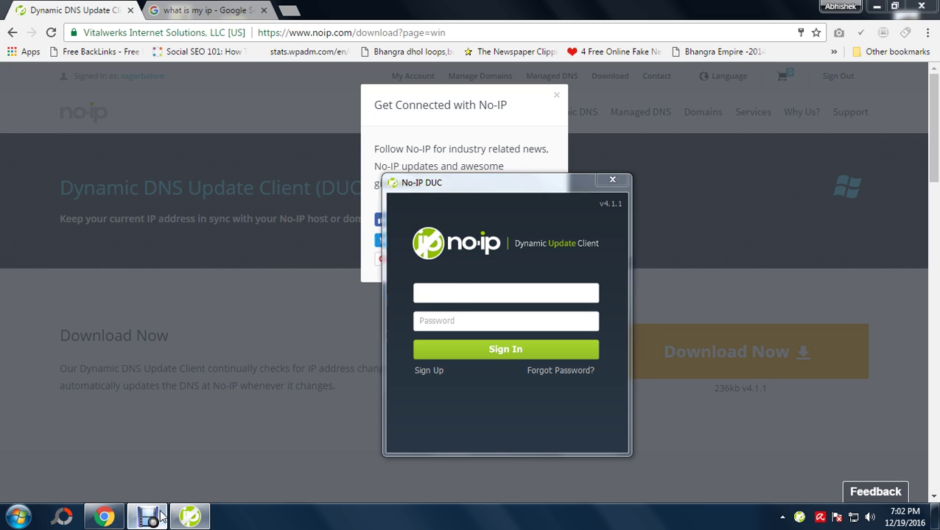
{"action": "left_click", "coordinate": [346, 437]}
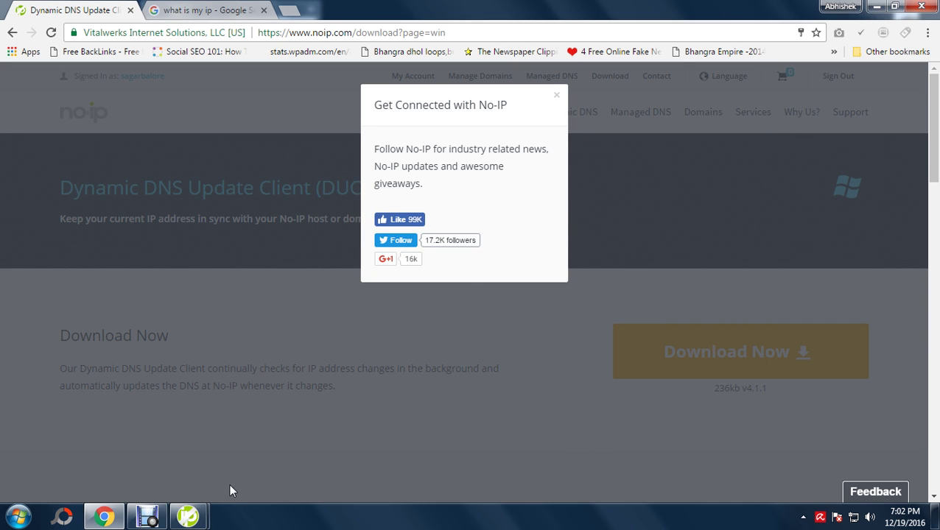
Associate the sagartechnical.ddns.net host with the update client, save the selection, and move the DUC window to the middle of the screen.
{"action": "left_click", "coordinate": [188, 515]}
{"action": "left_click", "coordinate": [245, 466]}
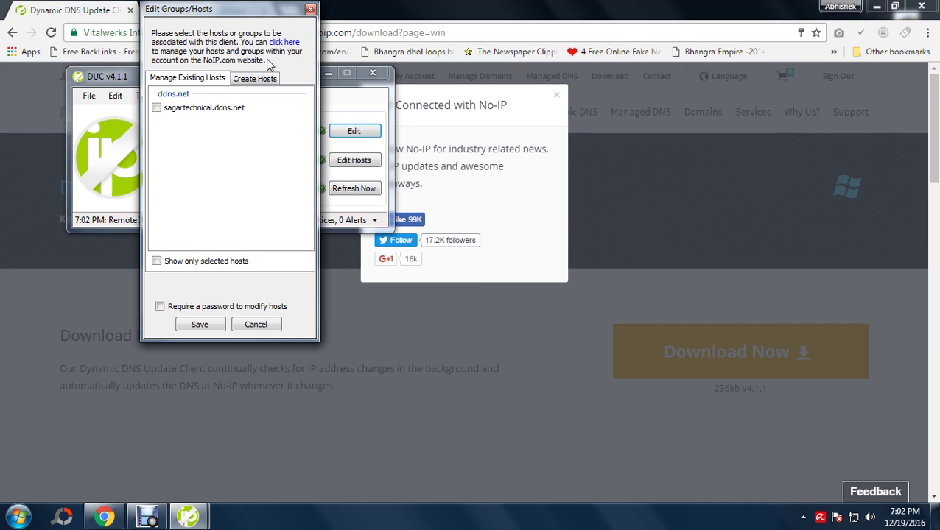
{"action": "left_click_drag", "start_coordinate": [278, 15], "coordinate": [638, 150]}
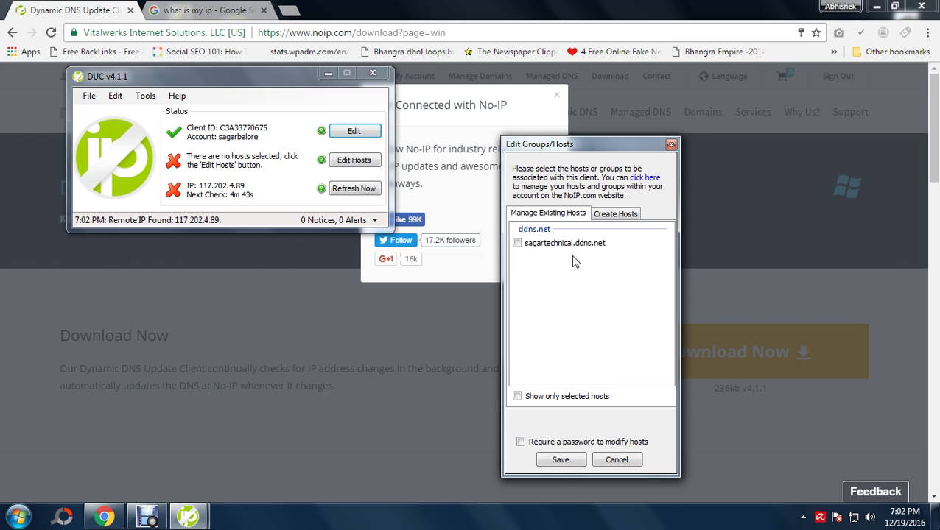
{"action": "left_click", "coordinate": [518, 247]}
{"action": "left_click", "coordinate": [560, 460]}
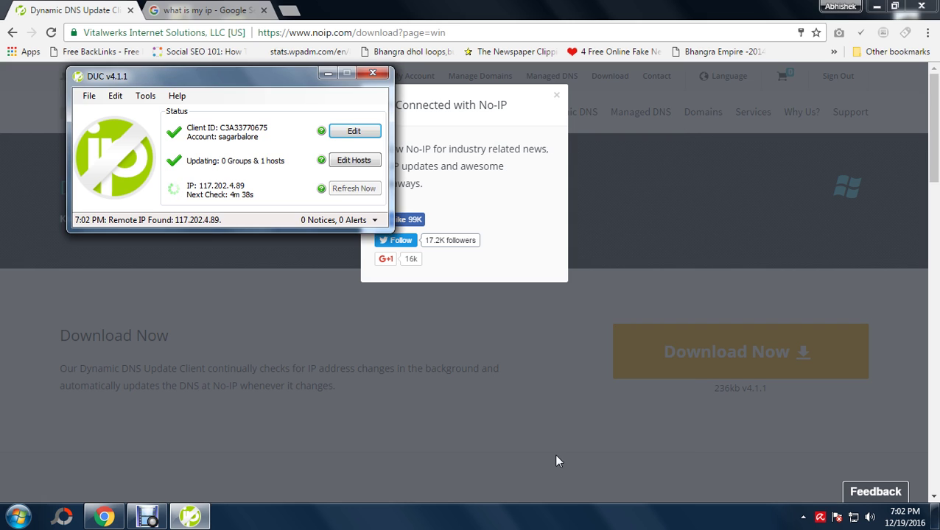
{"action": "left_click_drag", "start_coordinate": [258, 99], "coordinate": [438, 167]}
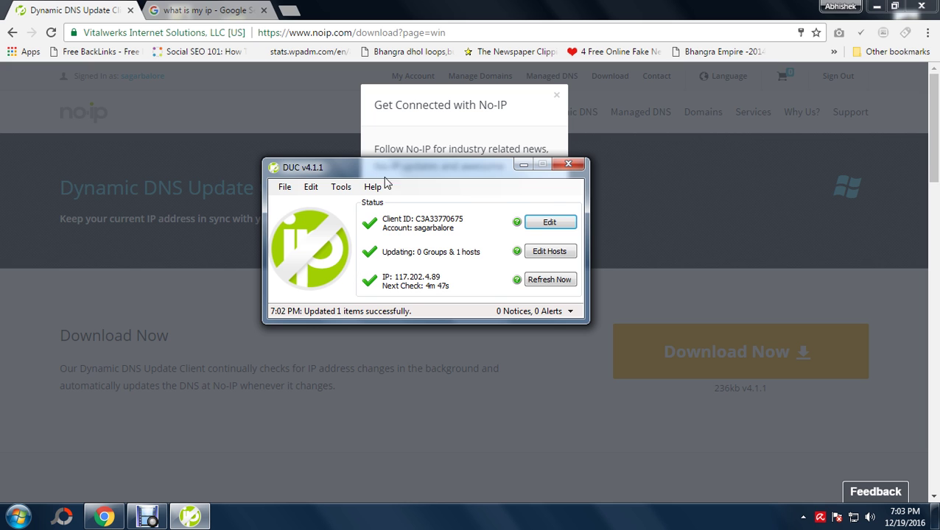
{"action": "left_click_drag", "start_coordinate": [379, 176], "coordinate": [413, 180]}
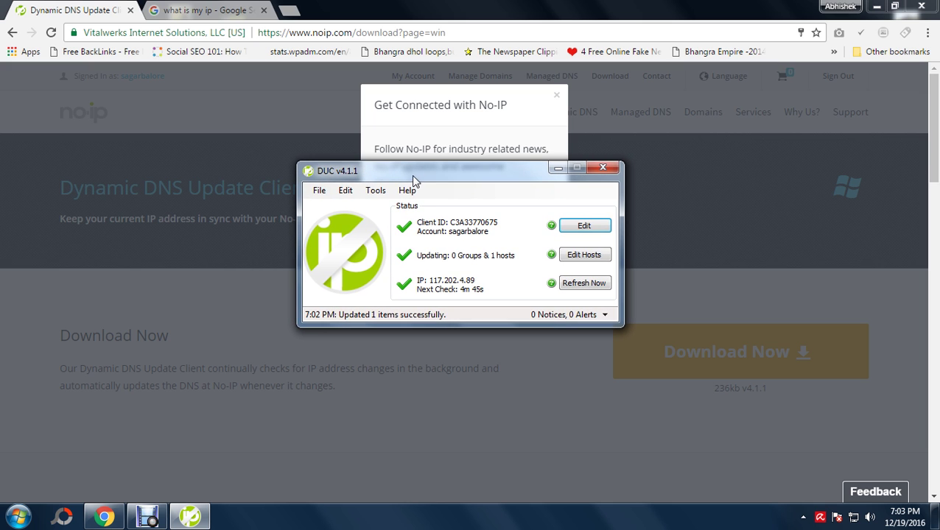